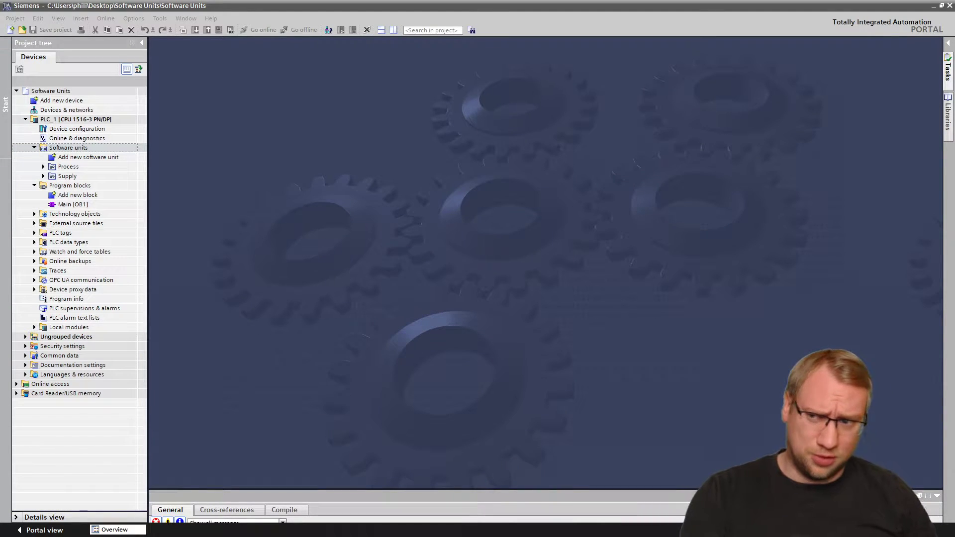
Open PLC_1's Device configuration from the project tree
double_click(109, 128)
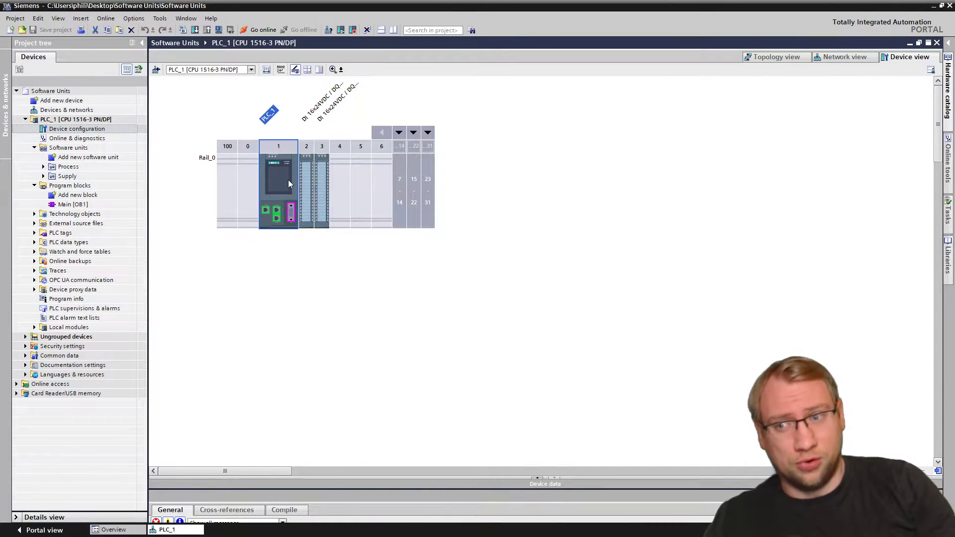
Check the CPU 1516-3 PN/DP's catalog information in its properties and confirm firmware version V2.6
right_click(288, 181)
left_click(324, 412)
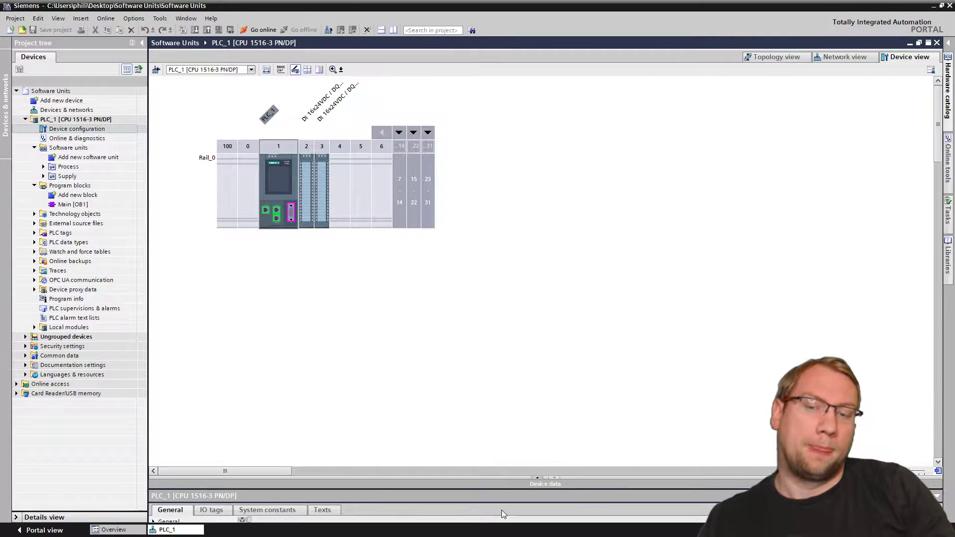
left_click_drag(507, 491, 513, 267)
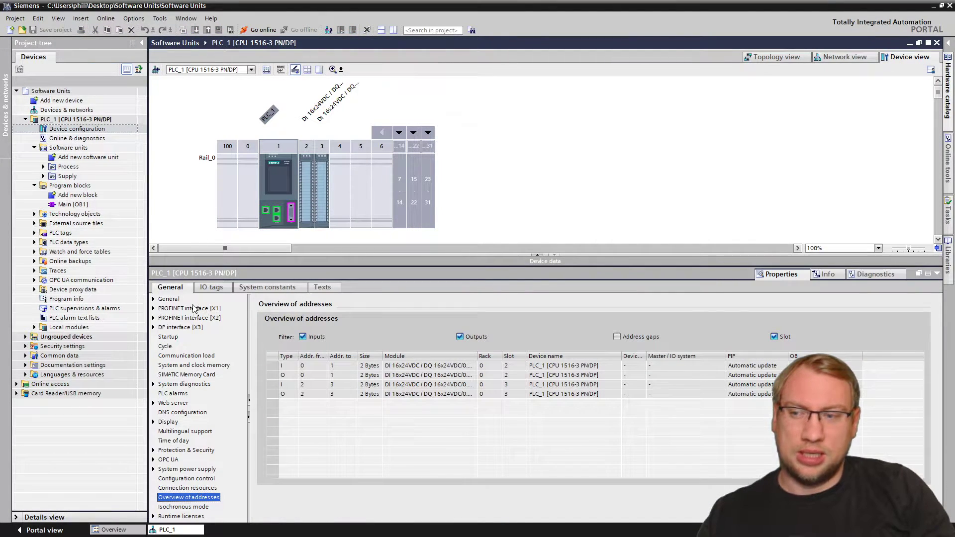
left_click(169, 299)
scroll(301, 426, "down", 3)
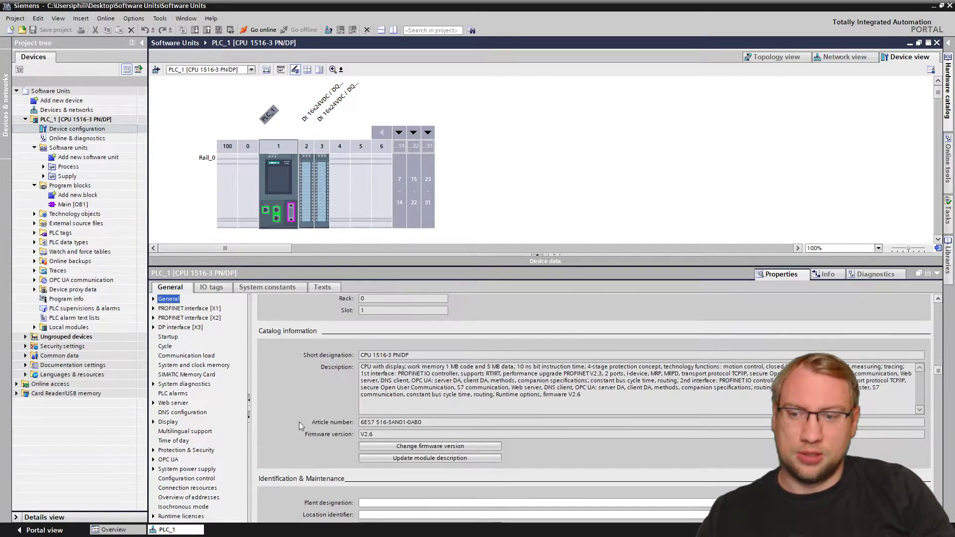
double_click(398, 435)
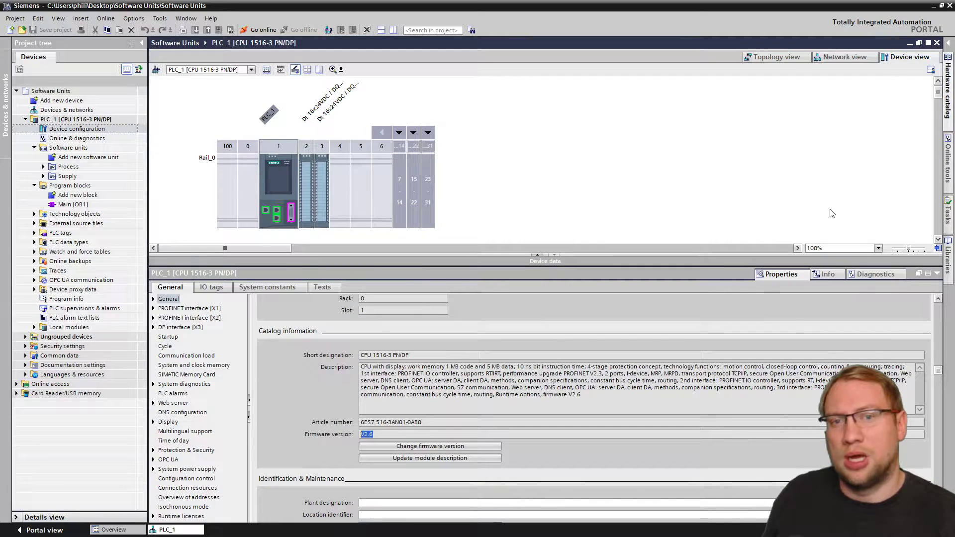
left_click_drag(743, 267, 743, 426)
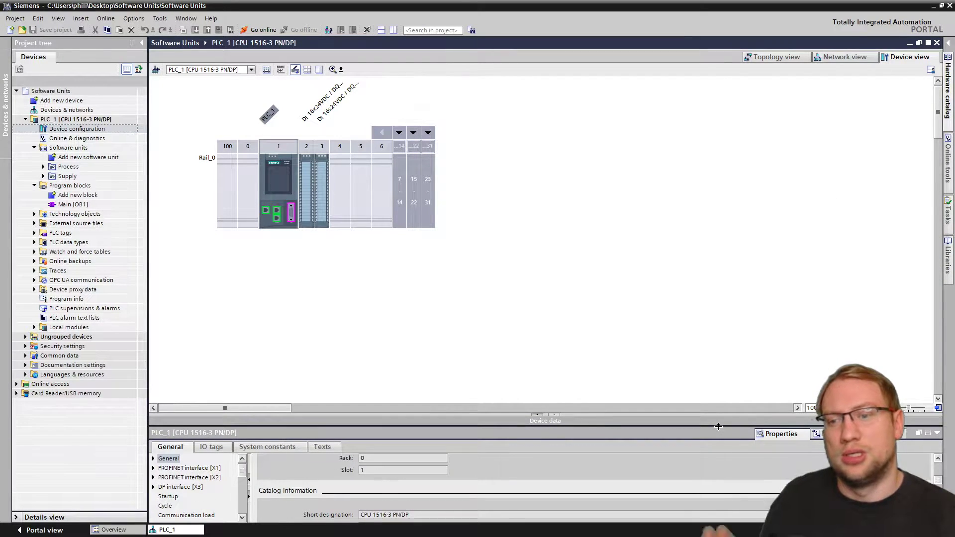
Select the Supply and Process units and Main [OB1], then expand the Process software unit
left_click(671, 267)
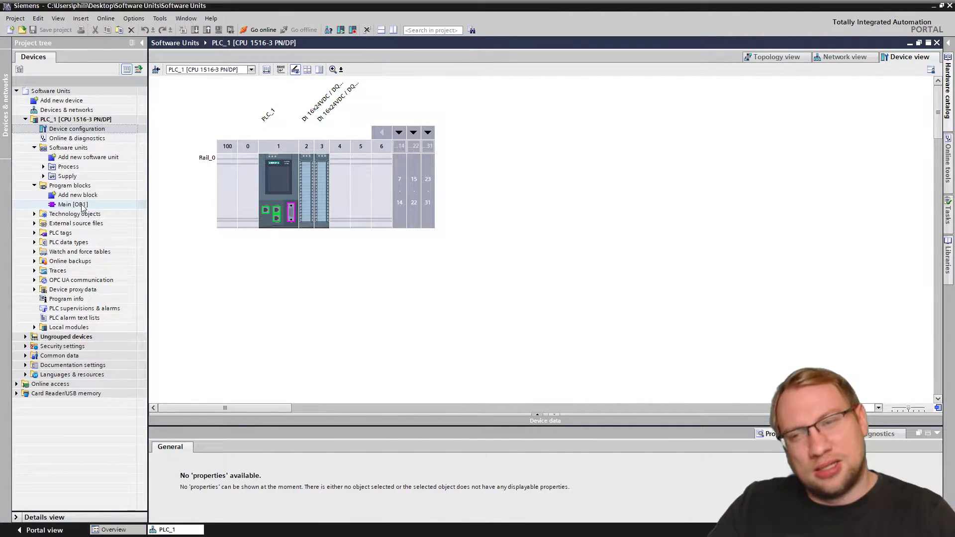
left_click(68, 176)
left_click(71, 169)
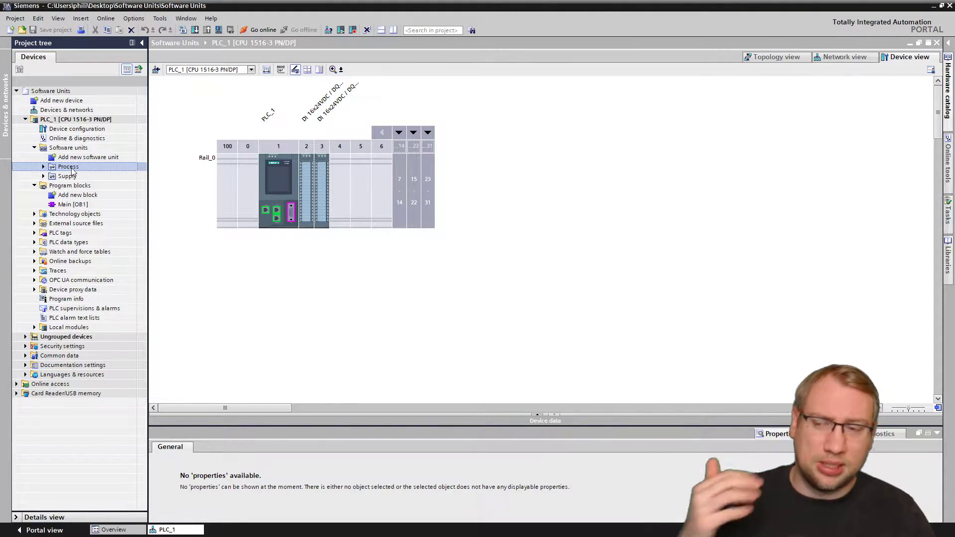
left_click(72, 204)
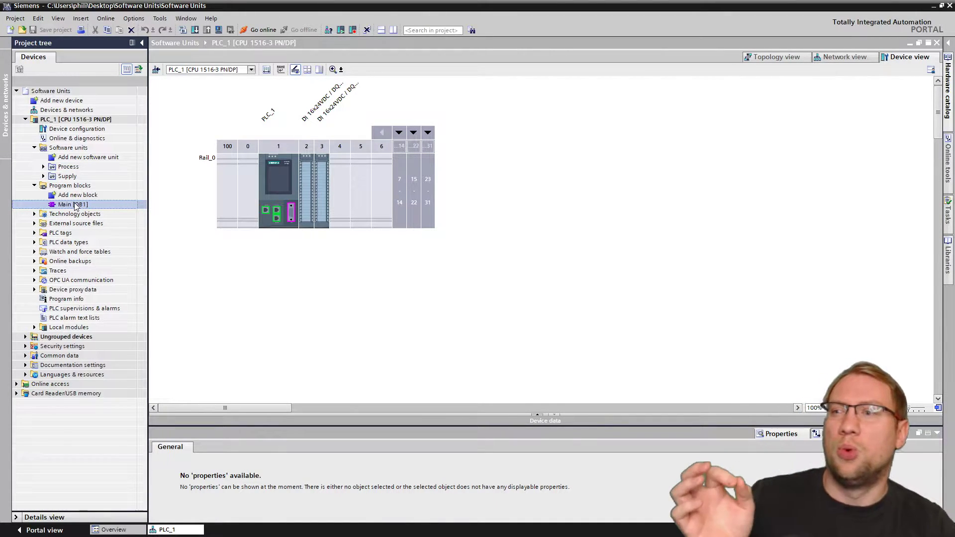
left_click(44, 168)
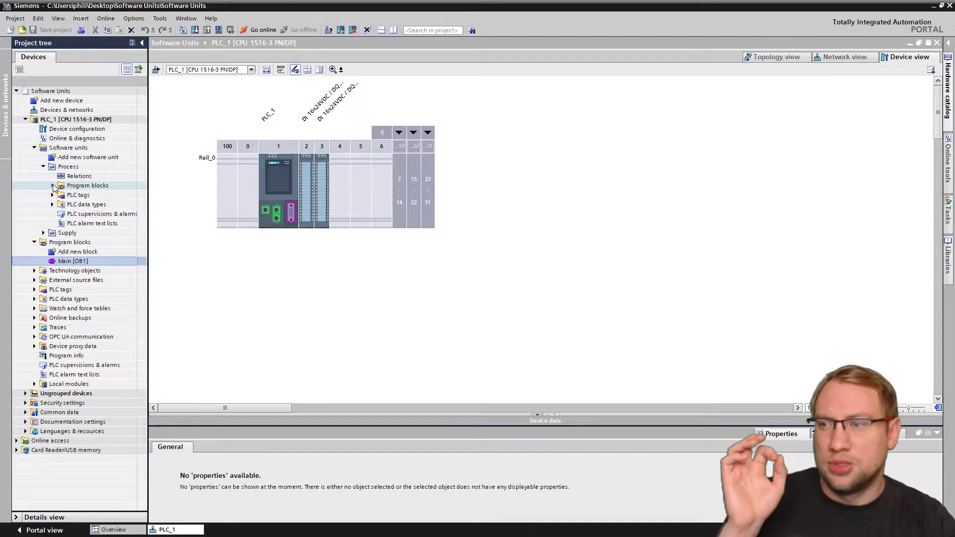
Expand the Process and Supply program blocks to reveal Main_1 and Main_2
left_click(52, 186)
left_click(42, 253)
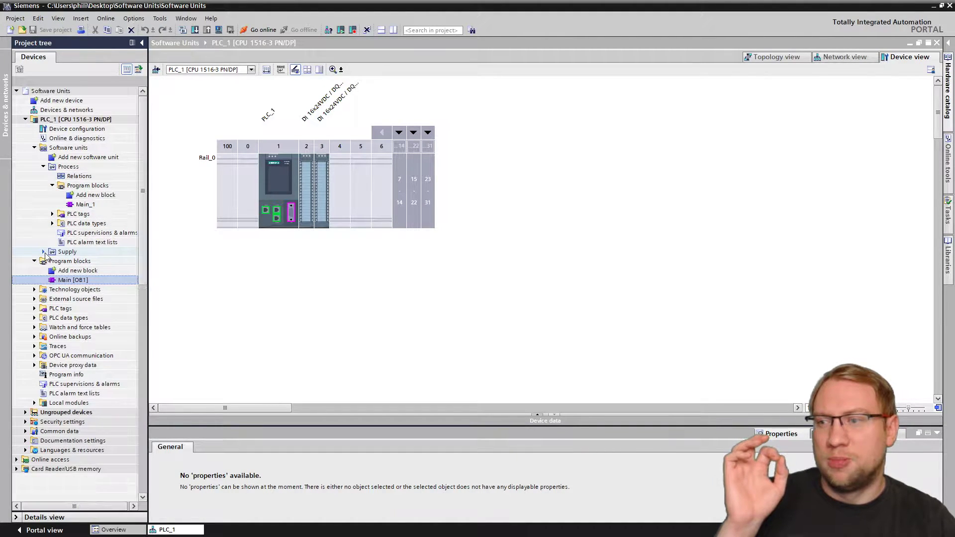
left_click(53, 271)
left_click(85, 289)
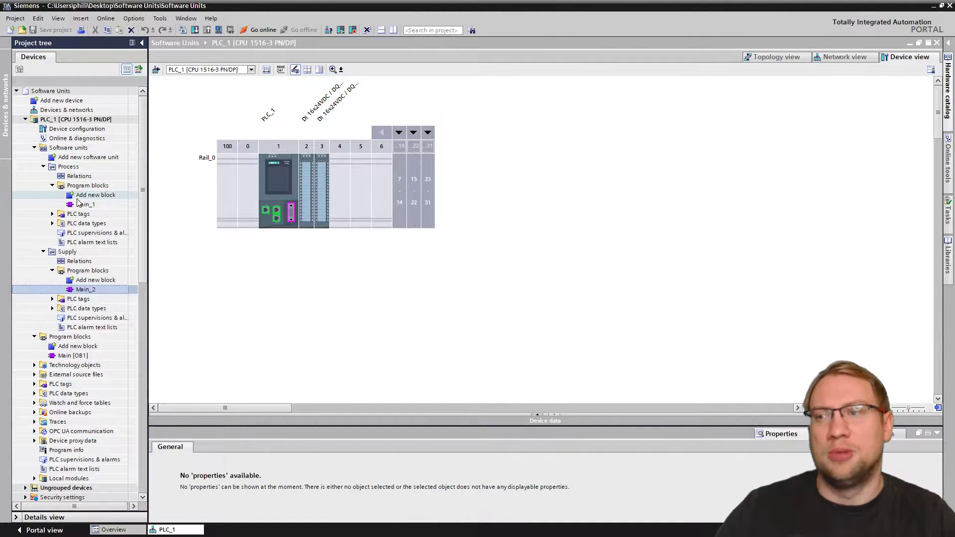
Review Main_1's organization block properties on the General page and close them without changes
left_click(83, 206)
right_click(83, 205)
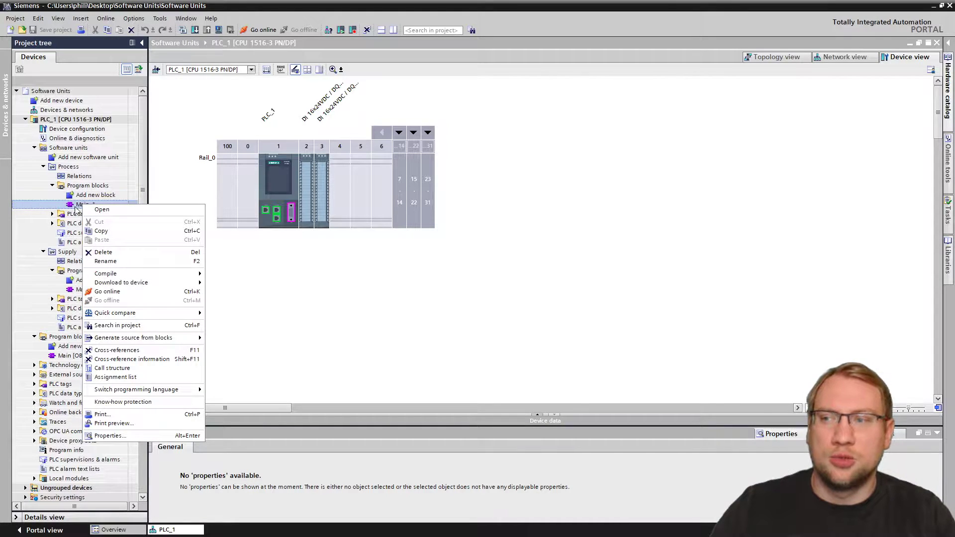
left_click(106, 436)
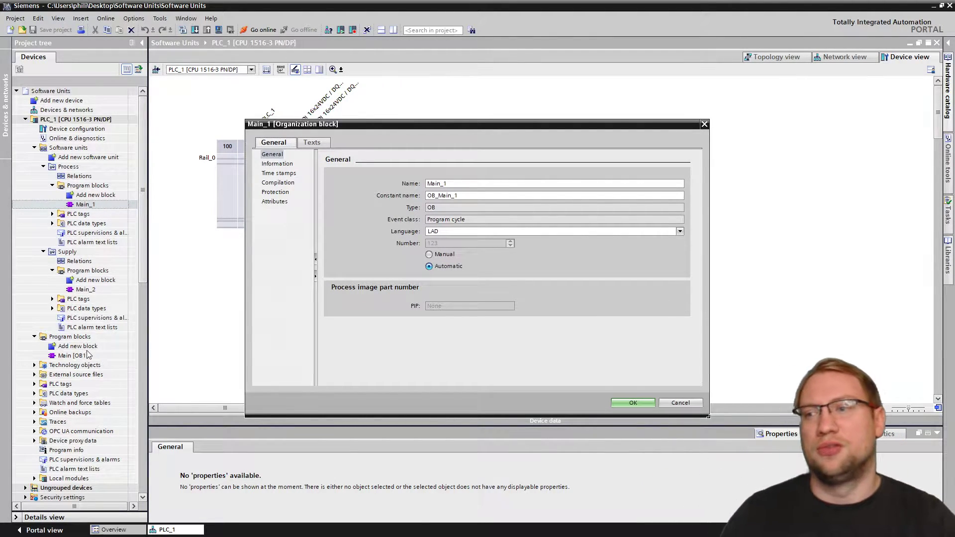
left_click(680, 403)
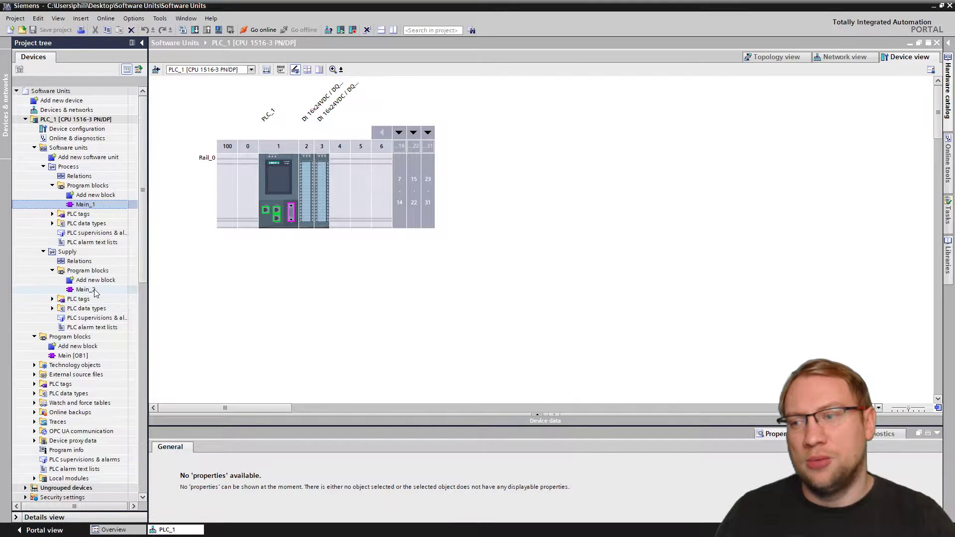
right_click(95, 289)
left_click(124, 520)
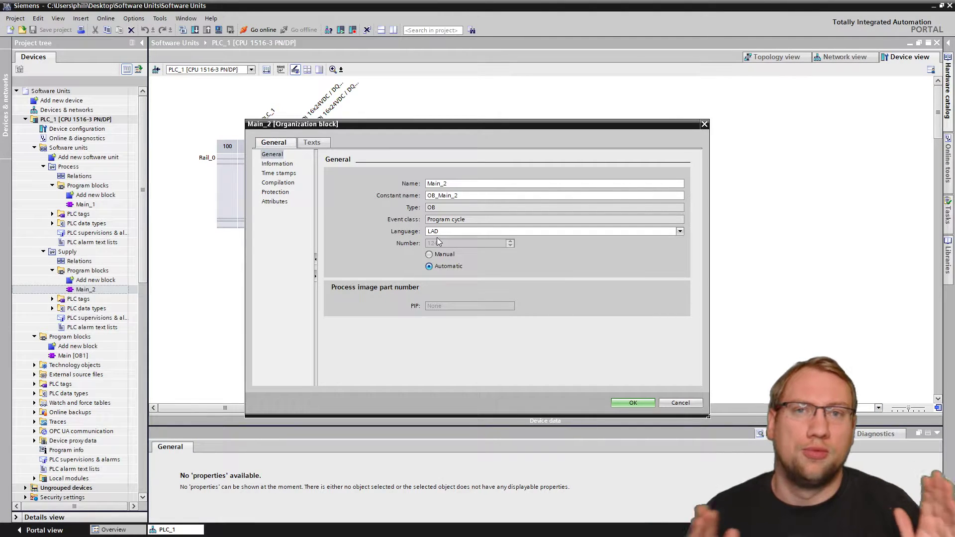
left_click(678, 403)
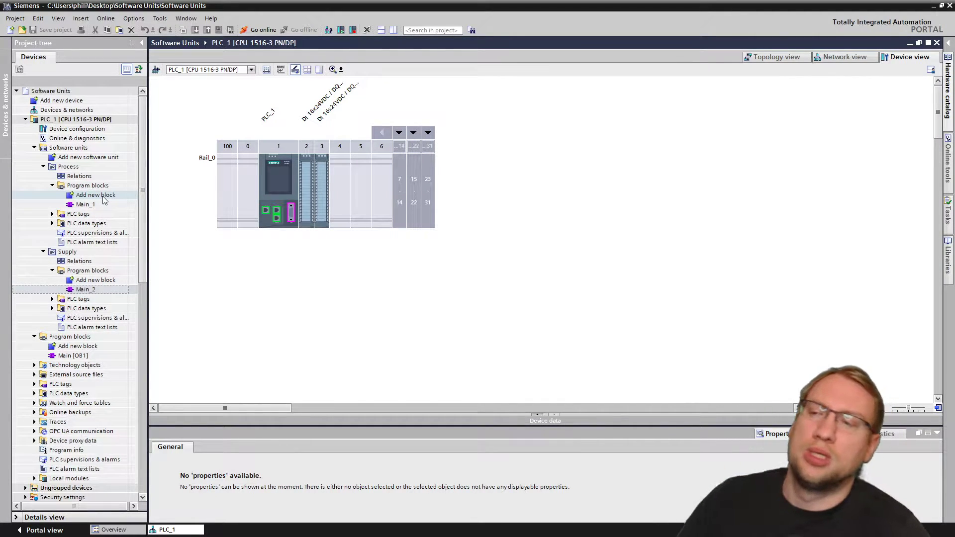
Inspect the digital I/O module in slot 2 of the device view
left_click(88, 204)
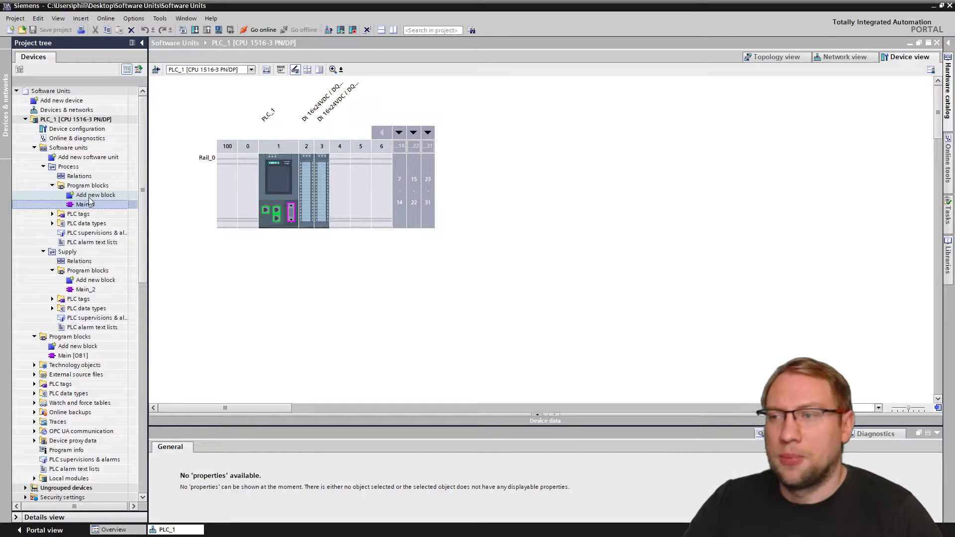
left_click(394, 292)
left_click(306, 202)
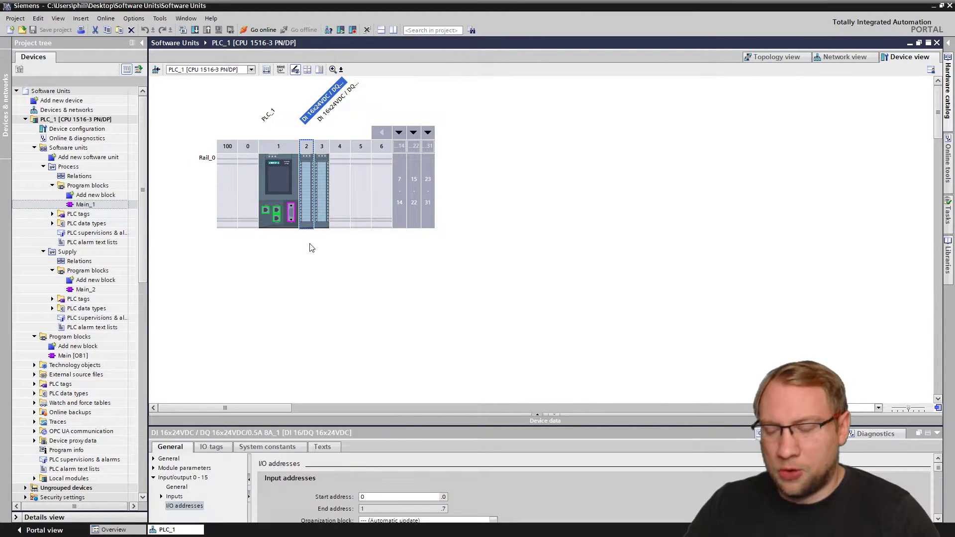
scroll(301, 254, "up", 3)
left_click(231, 154)
scroll(248, 165, "down", 1)
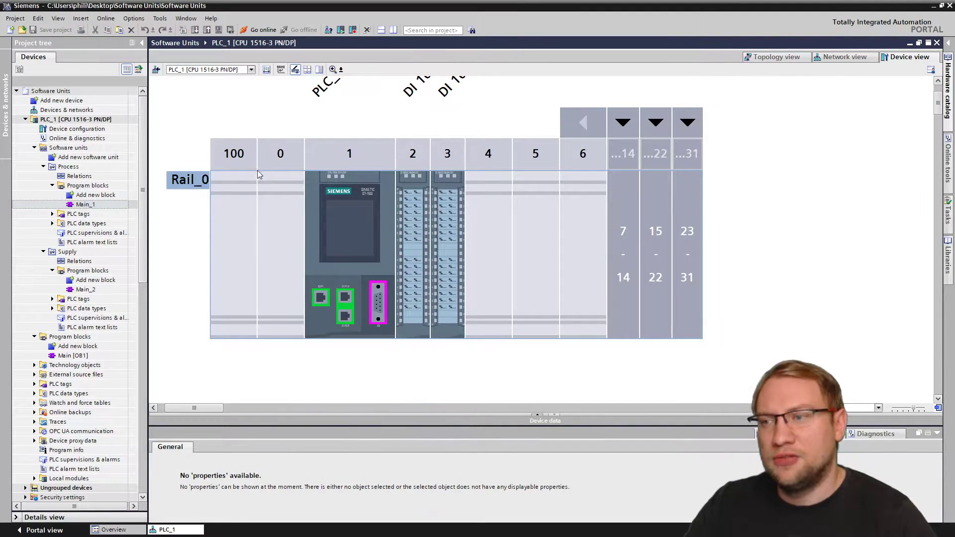
Compare the organization block, function block, function and data block types for a new Process block
left_click(91, 196)
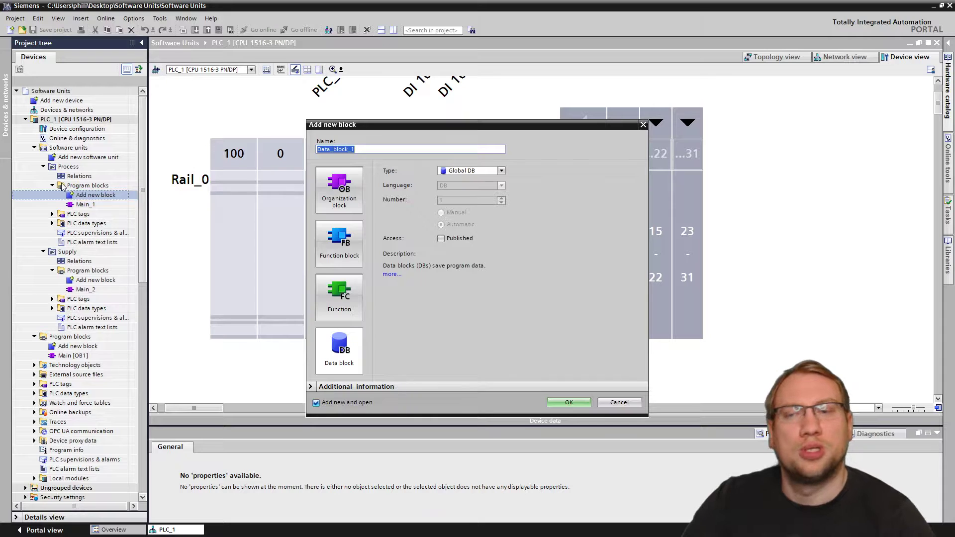
left_click(337, 199)
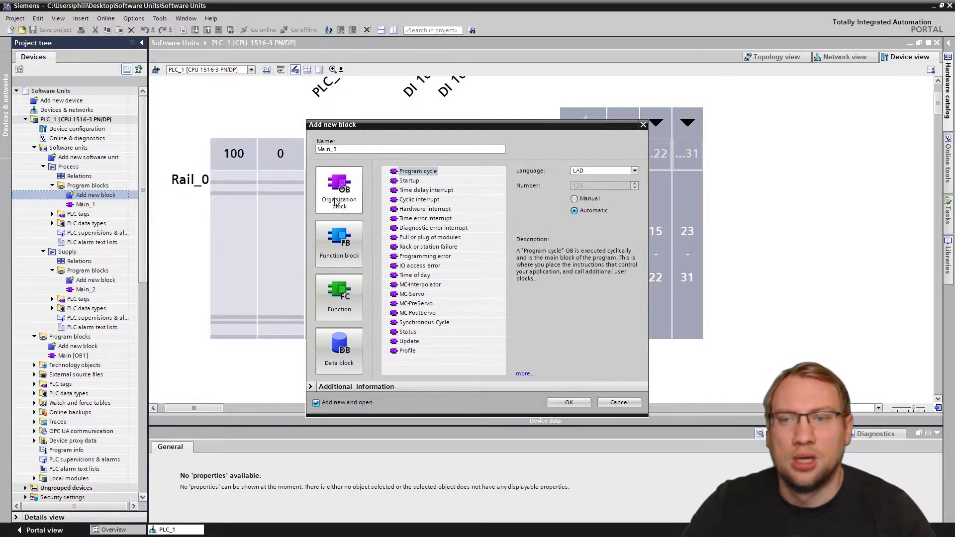
left_click(341, 243)
left_click(328, 311)
left_click(341, 348)
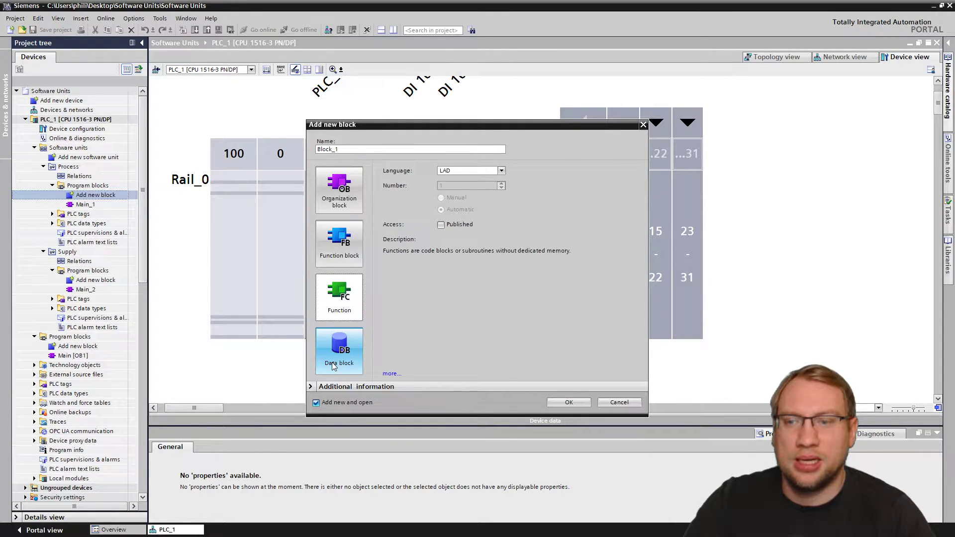
key("Up")
key("Up")
key("Up")
left_click(343, 341)
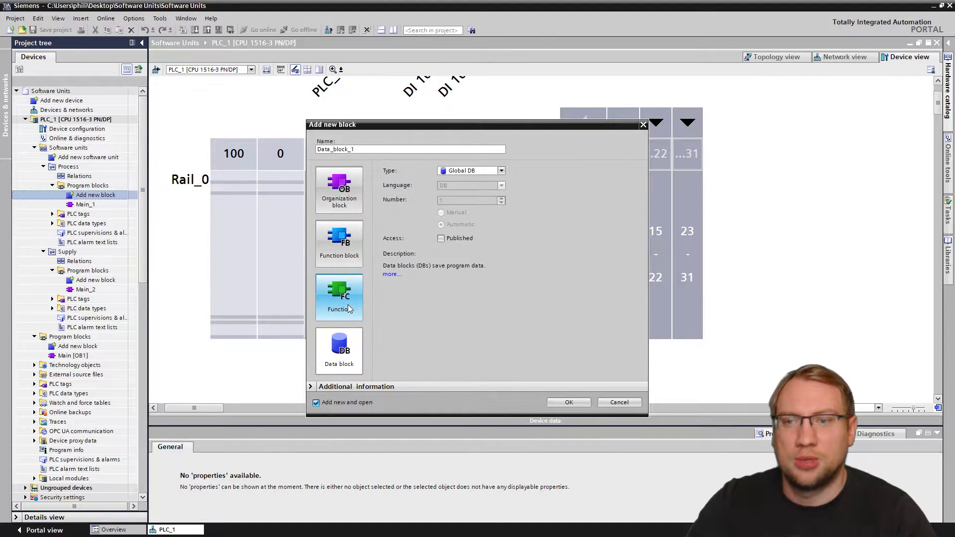
key("Up")
key("Up")
key("Up")
key("Down")
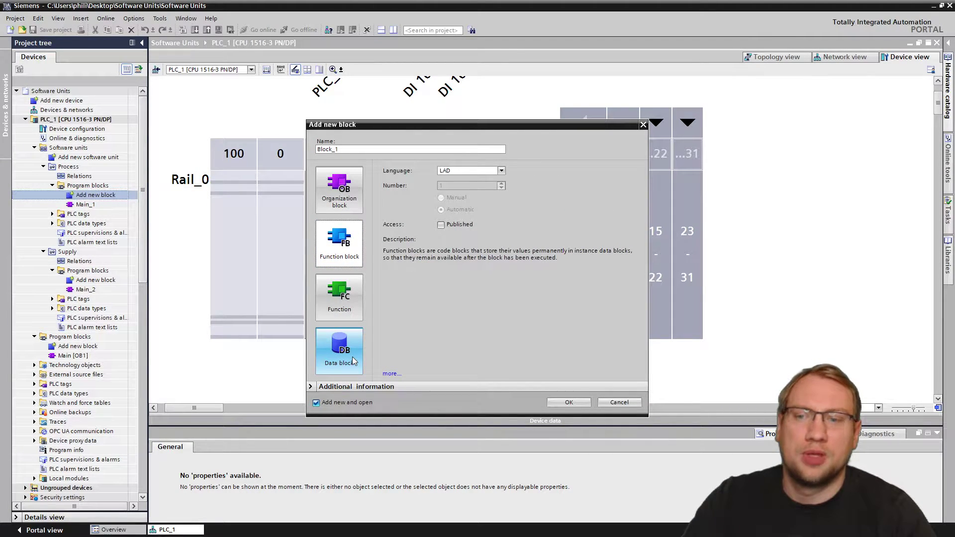
Create the new block as a global data block, Data_block_1
left_click(342, 297)
left_click(337, 344)
left_click(569, 402)
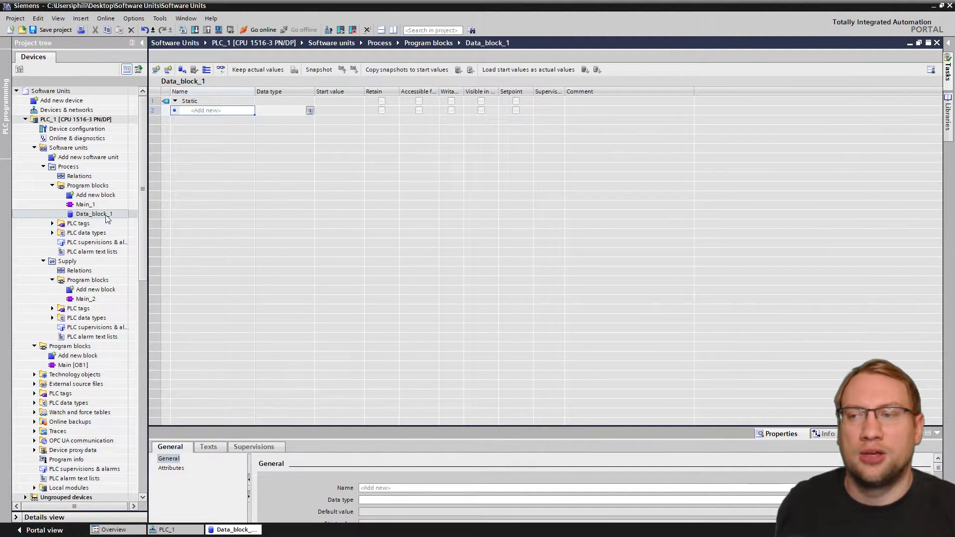
right_click(105, 215)
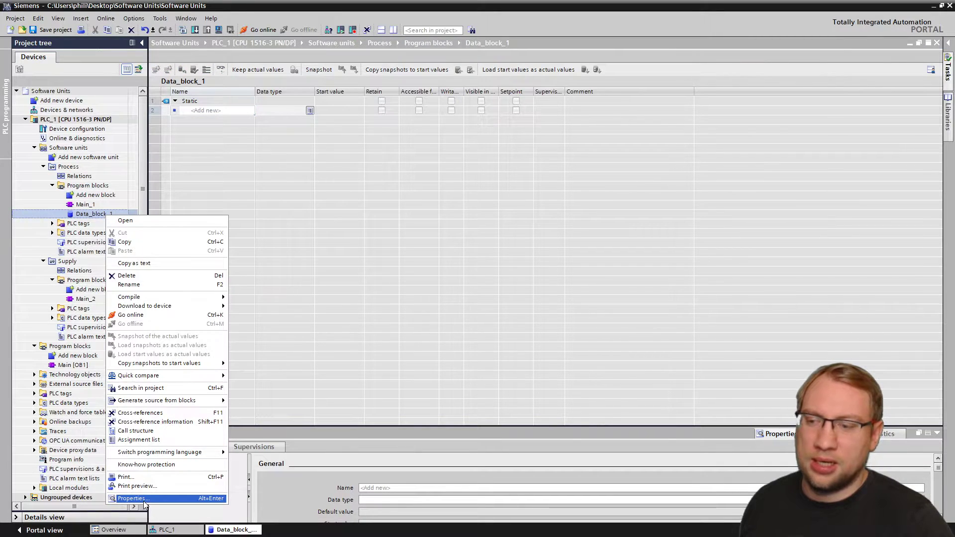
left_click(132, 498)
left_click(274, 202)
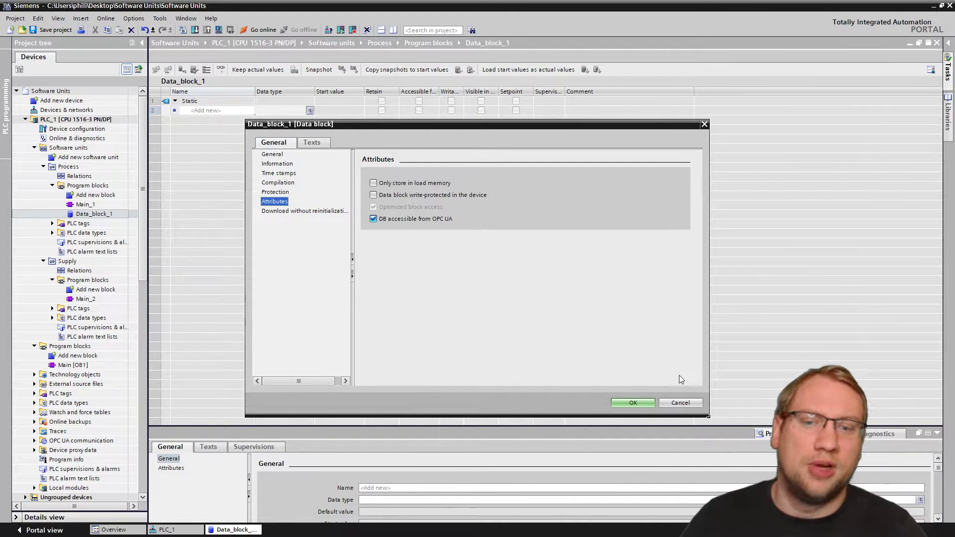
left_click(675, 403)
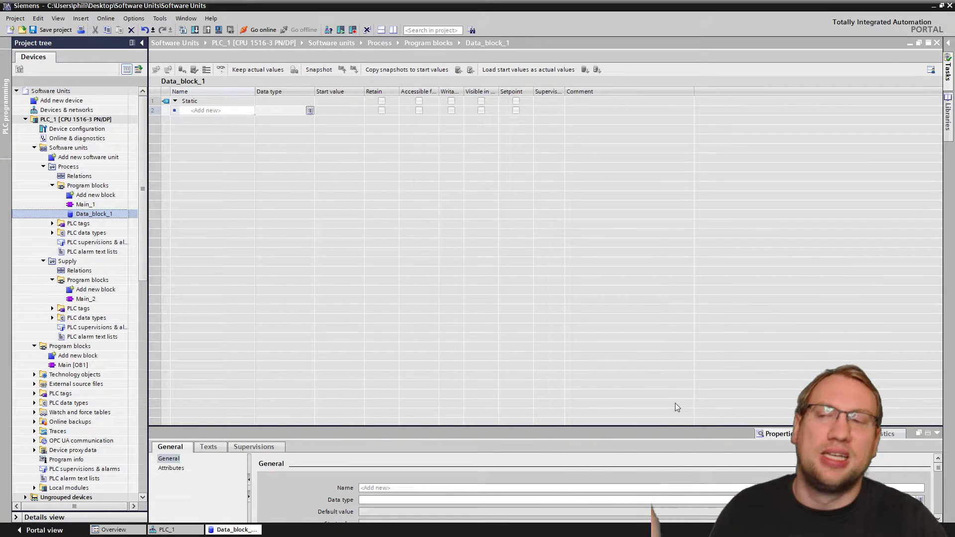
Delete Data_block_1 from the Process unit's program blocks
right_click(76, 218)
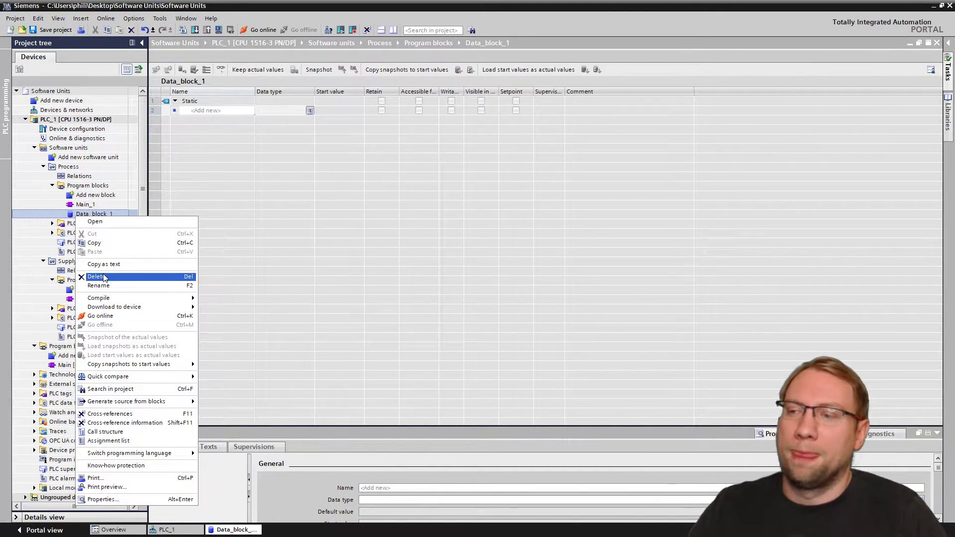
left_click(130, 276)
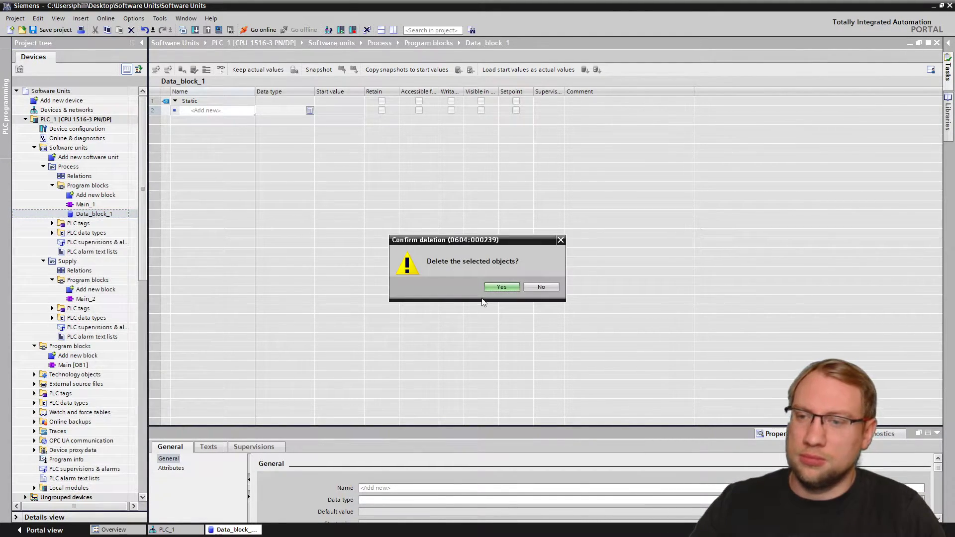
left_click(501, 287)
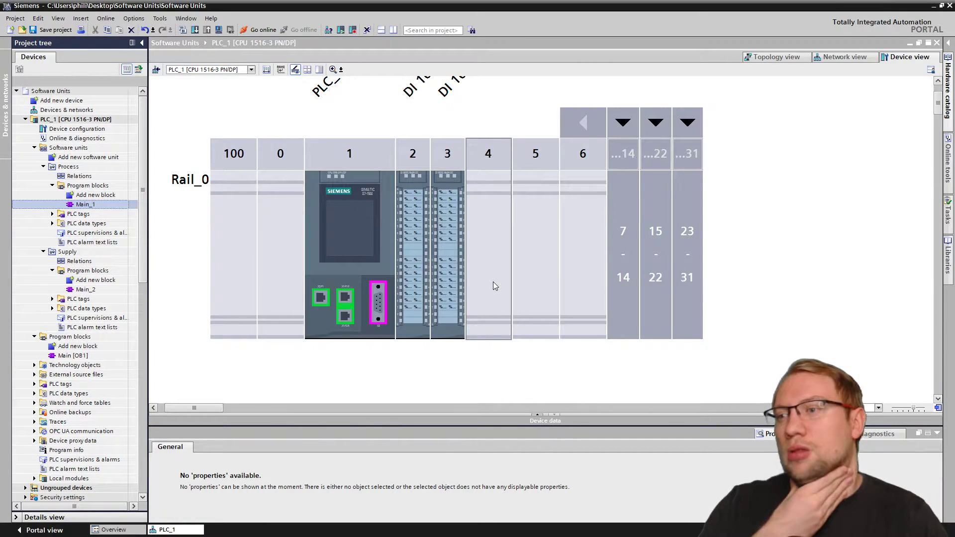
Show Main_1's protection settings, then its attributes and priority number in the properties
right_click(91, 209)
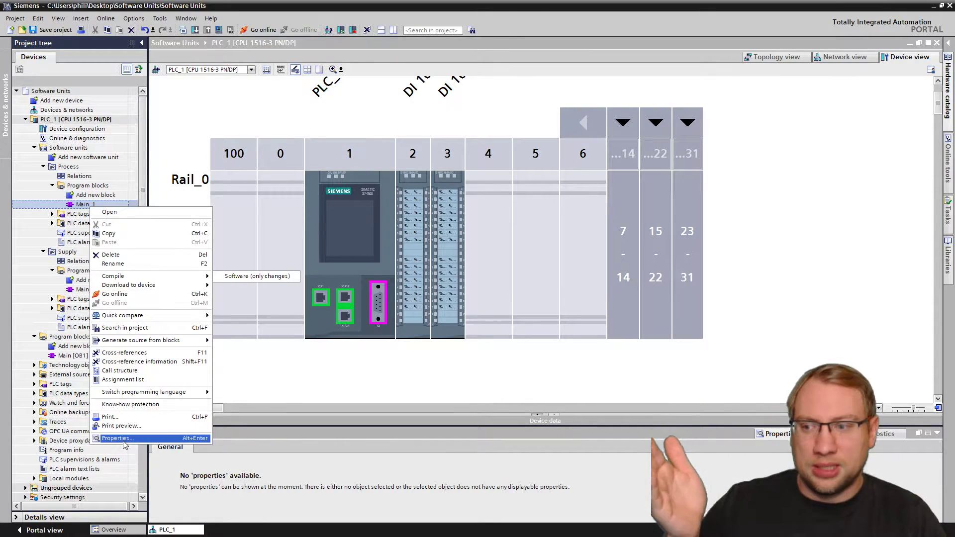
left_click(123, 442)
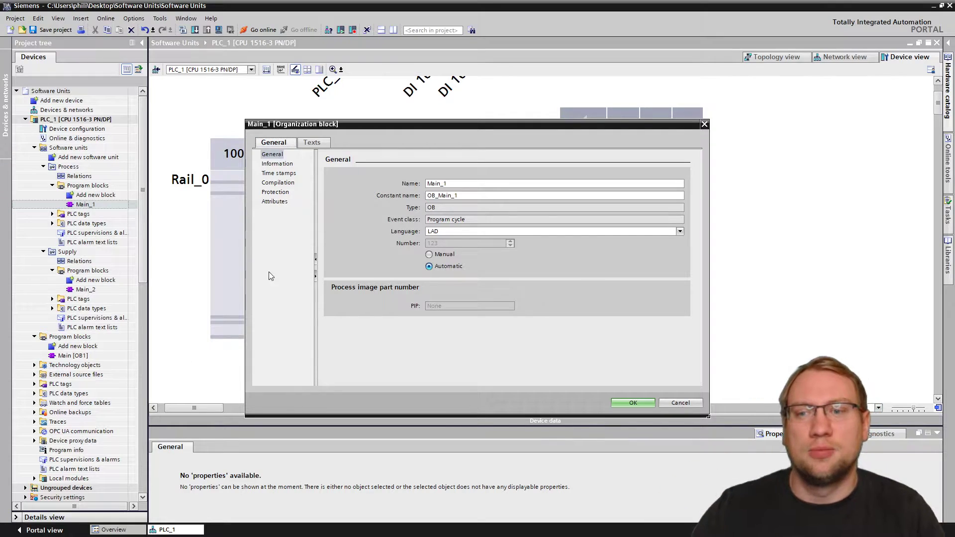
left_click(275, 192)
left_click(275, 201)
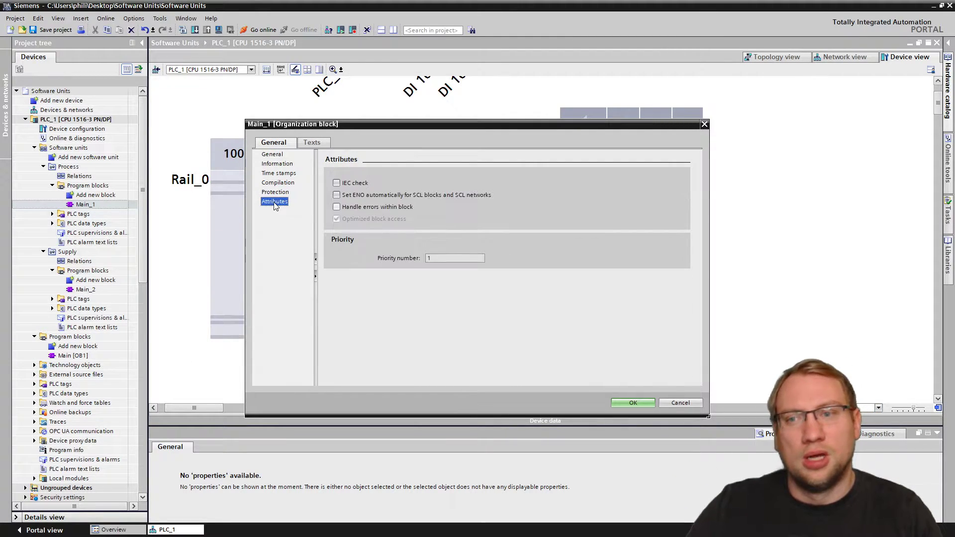